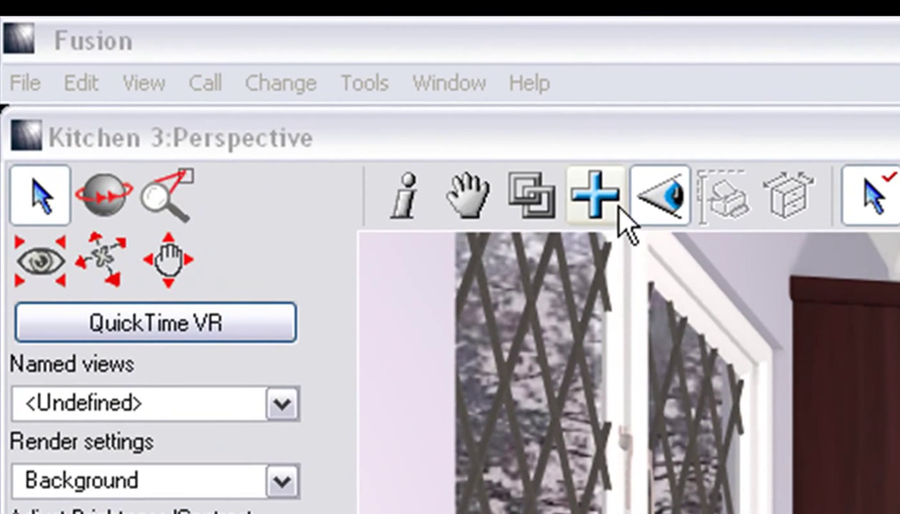
- Switch to the camera view of the Kitchen 3 perspective in Fusion
left_click(671, 210)
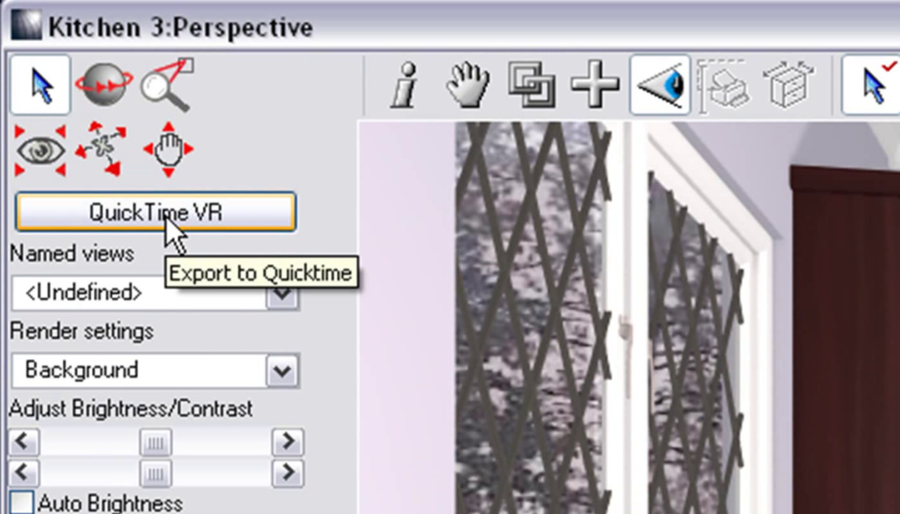
- Export the view as a QuickTime VR panorama named Kitchen 3.mov on the Desktop
left_click(165, 222)
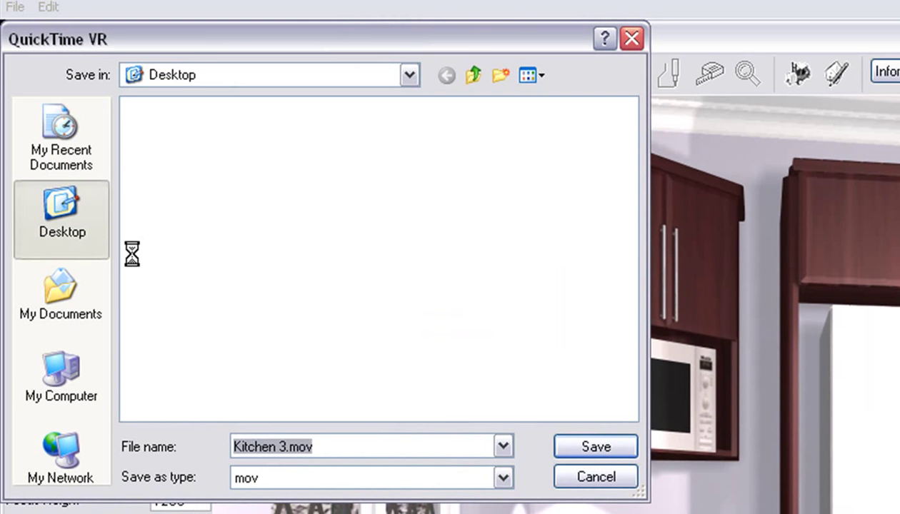
left_click(349, 446)
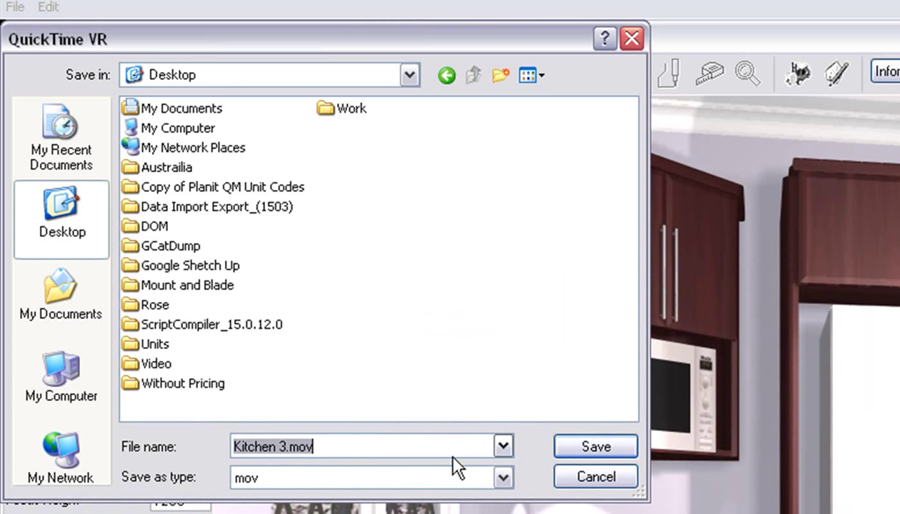
left_click(594, 448)
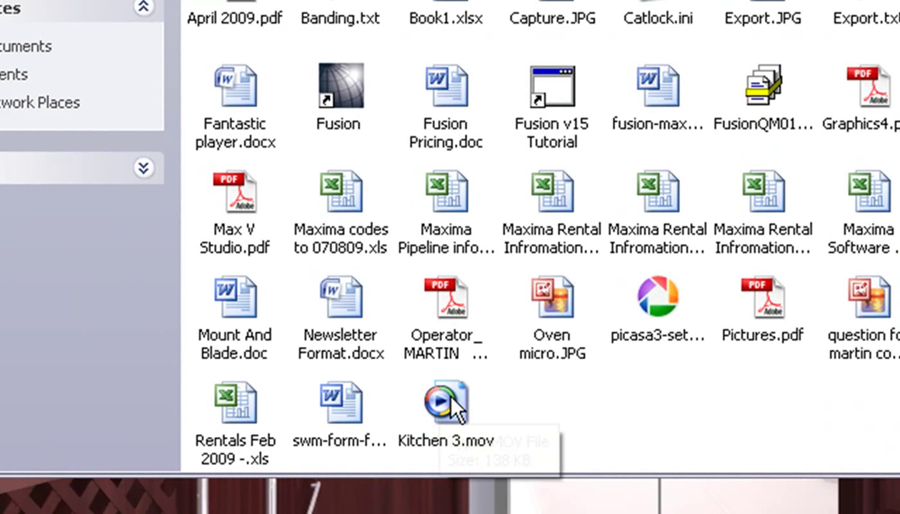
- Use Open With on Kitchen 3.mov and choose to select the program from a list
right_click(450, 397)
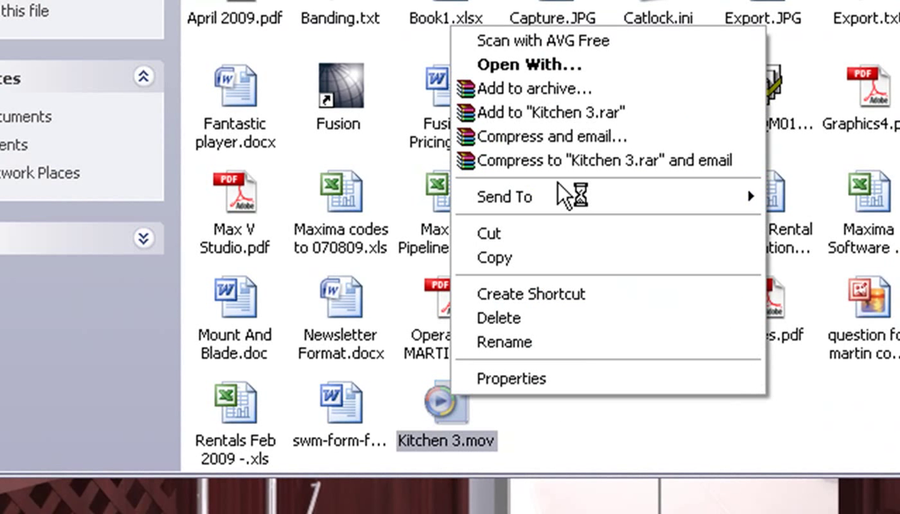
left_click(566, 72)
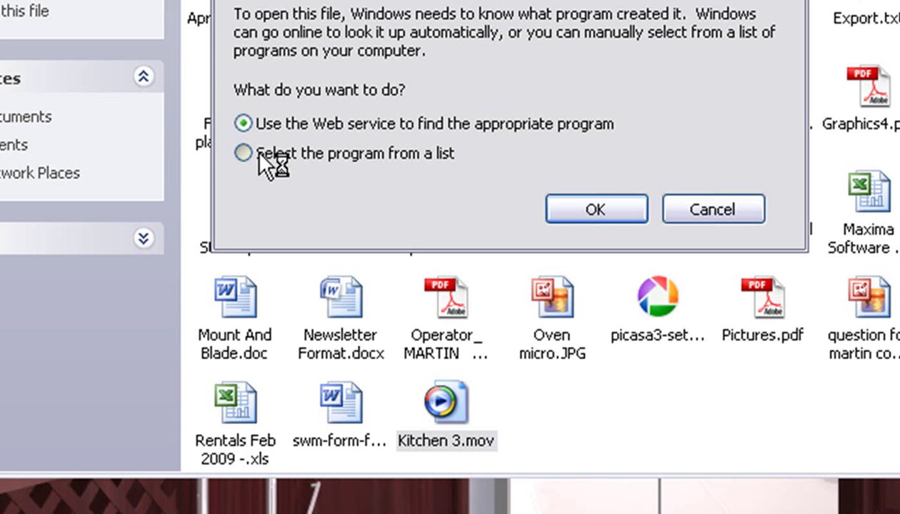
left_click(259, 152)
left_click(605, 207)
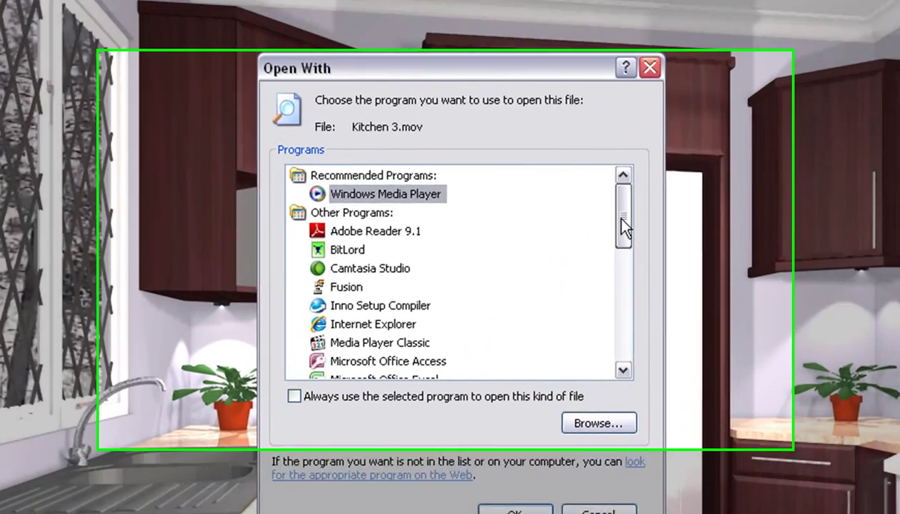
- Scroll the program list and launch Kitchen 3.mov in QuickTime Player
left_click_drag(548, 227, 542, 261)
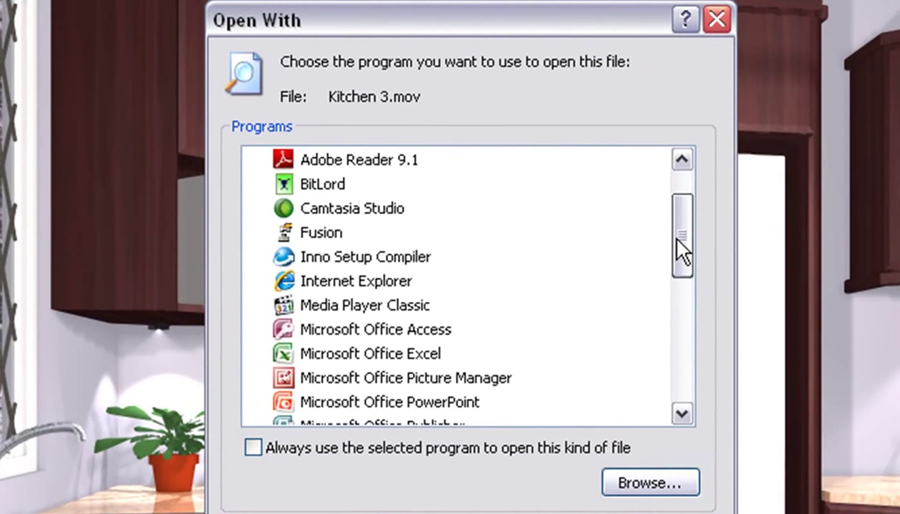
left_click_drag(665, 296, 662, 371)
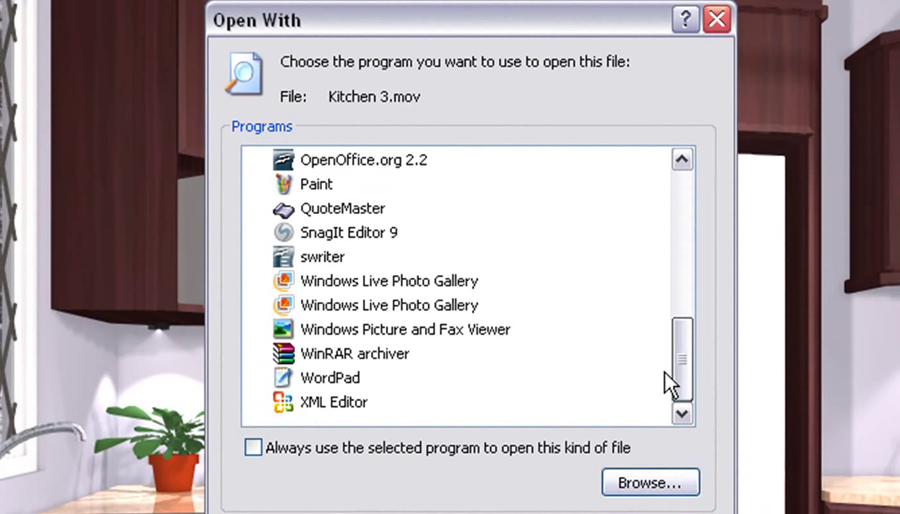
left_click_drag(664, 372, 684, 190)
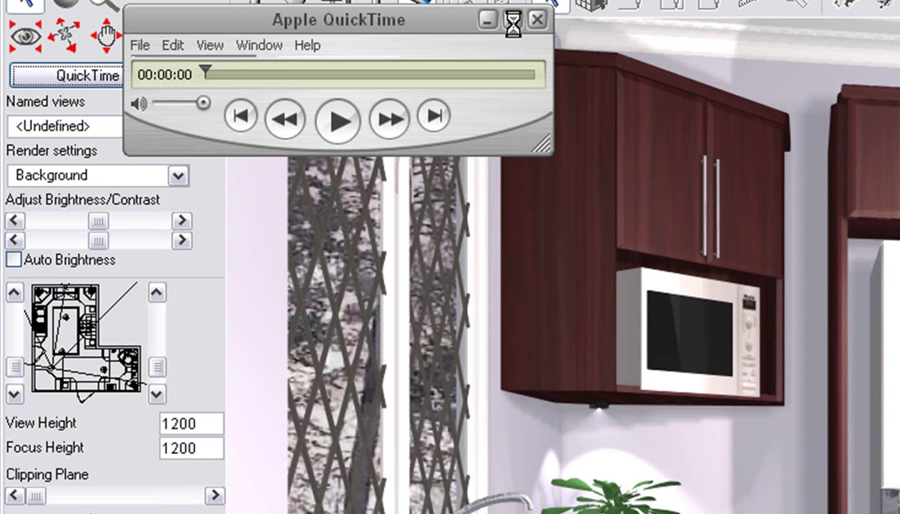
- Maximize QuickTime Player and open Kitchen 3.mov from the Desktop via File > Open File
left_click(513, 20)
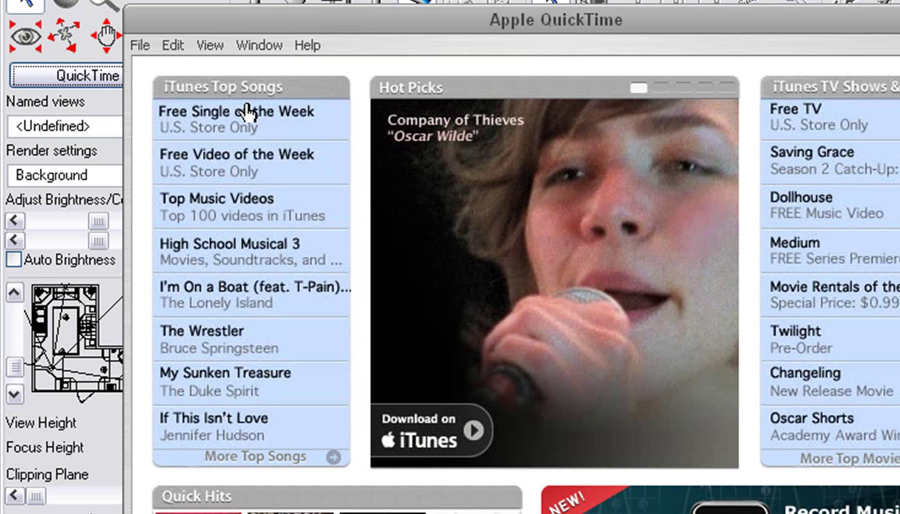
left_click(137, 47)
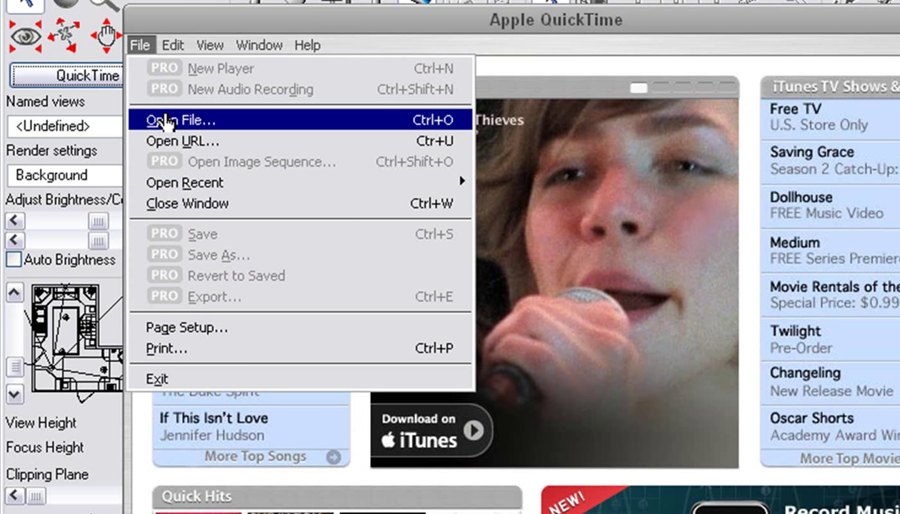
left_click(150, 119)
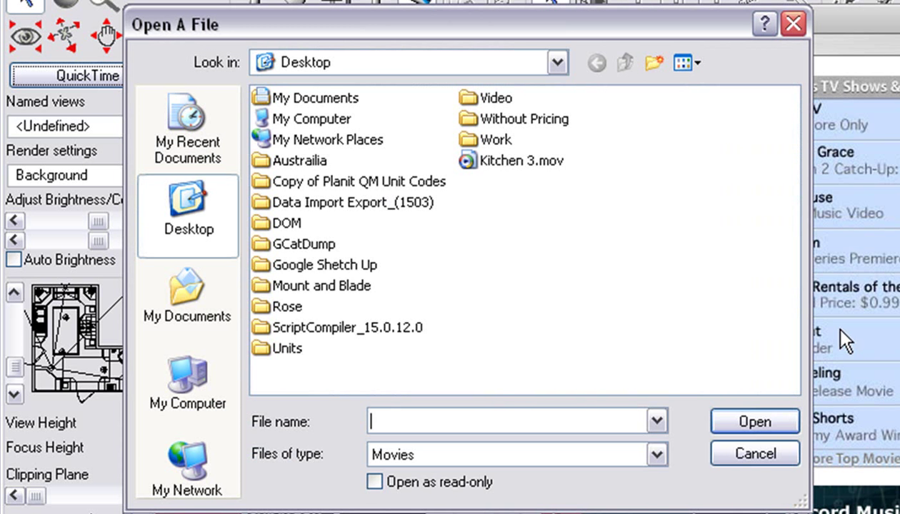
left_click(517, 166)
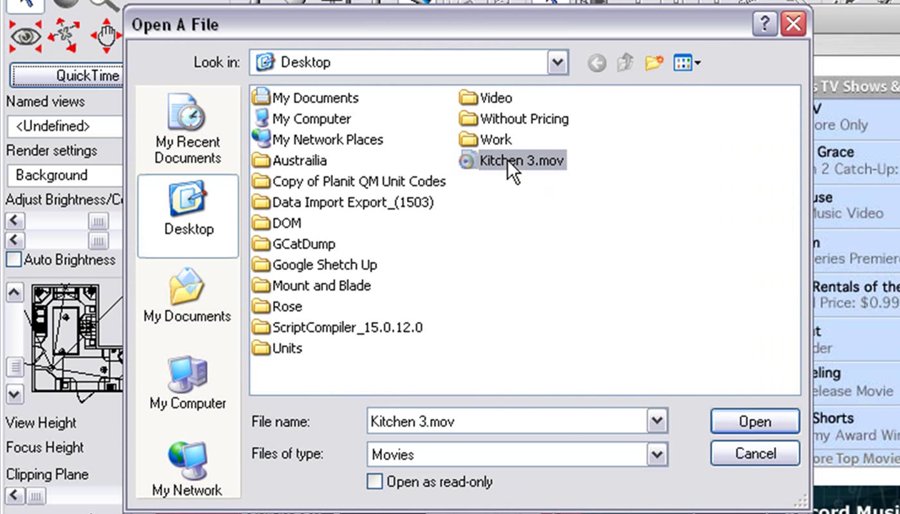
left_click(755, 423)
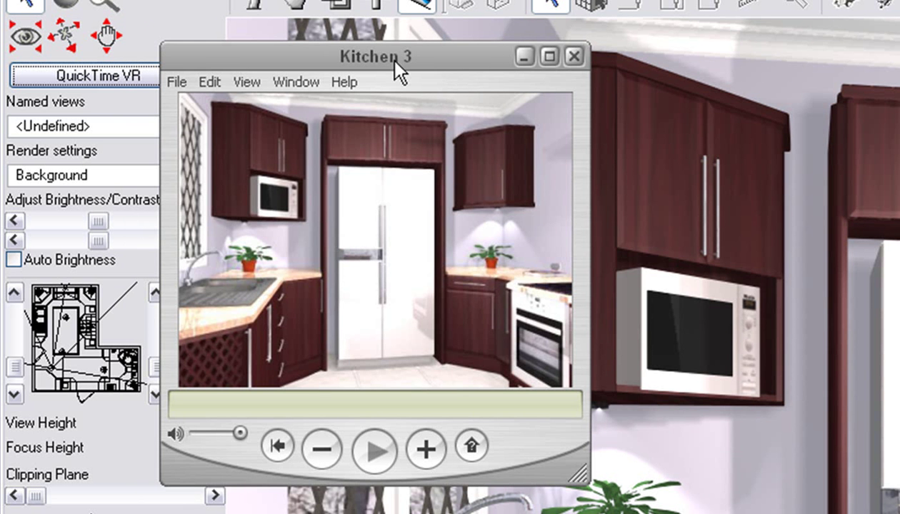
- Move the Kitchen 3 window right, maximize it, then restore its smaller size
left_click_drag(394, 61, 669, 64)
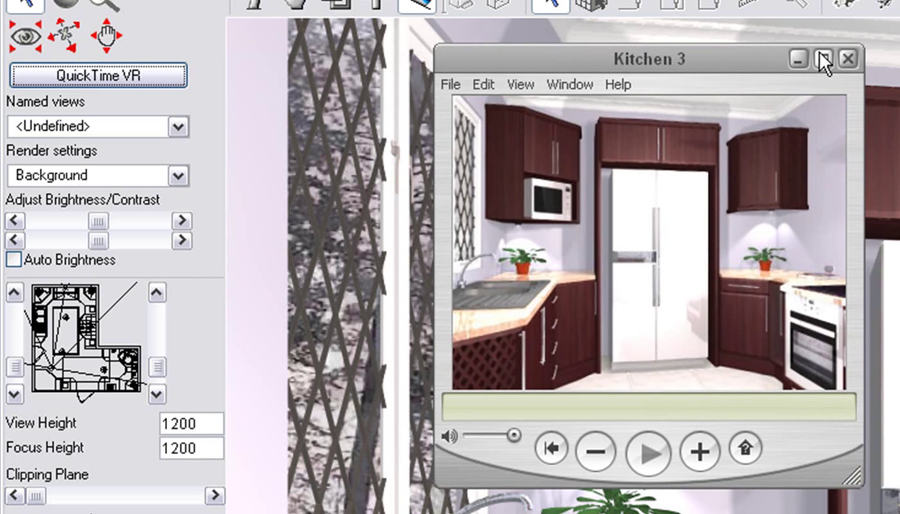
left_click(822, 57)
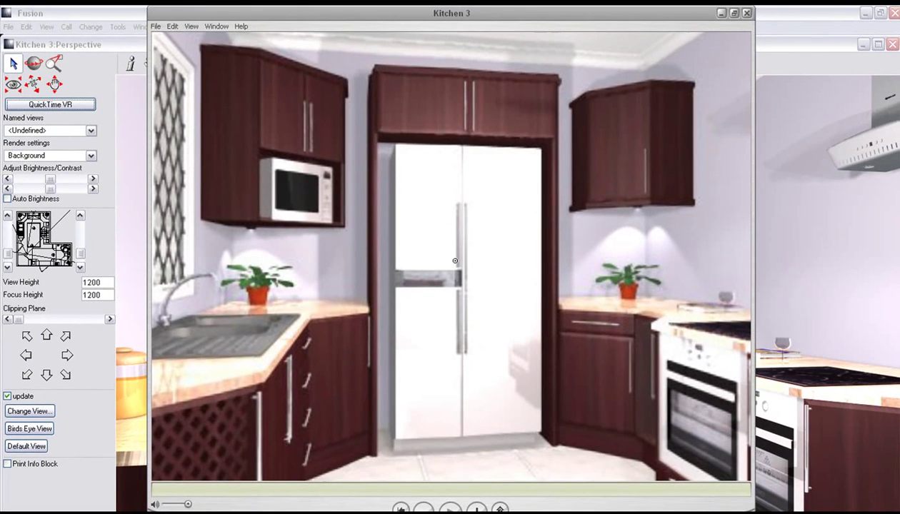
left_click(733, 13)
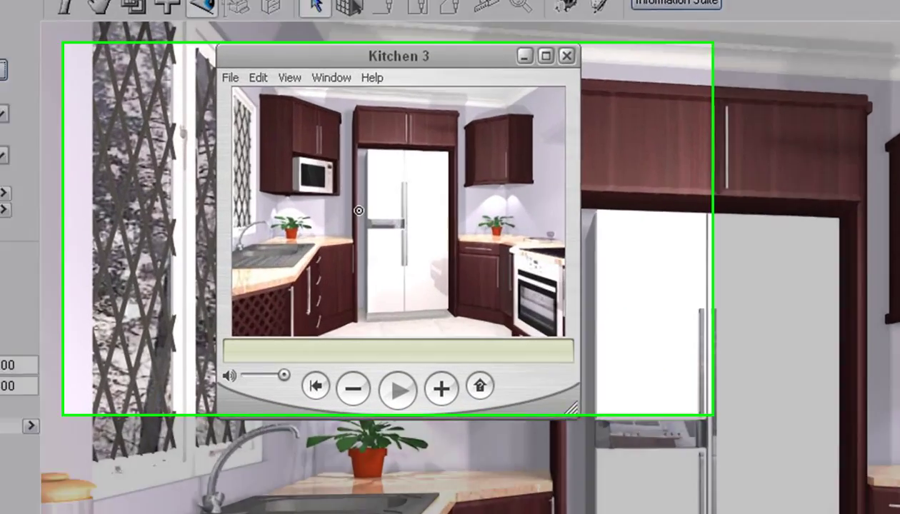
- Drag-pan the panorama around the room to the sink corner and range hood wall
left_click_drag(336, 189, 351, 194)
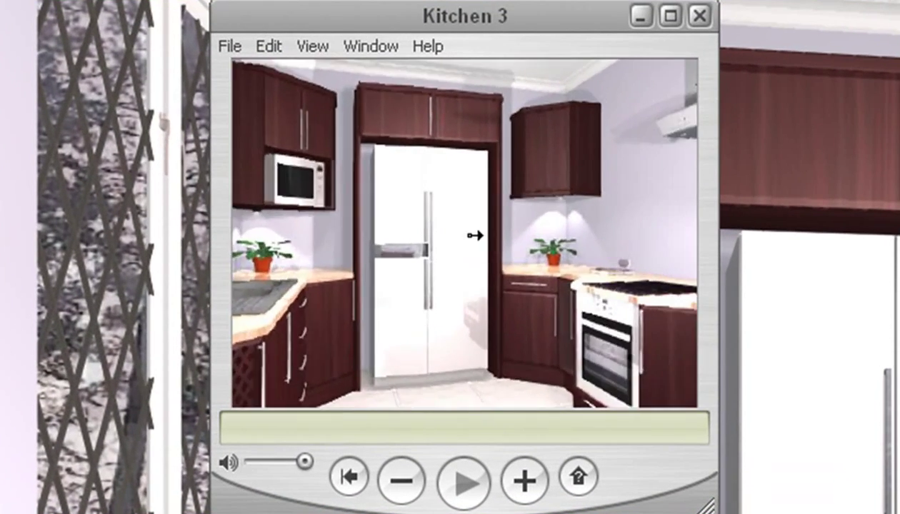
mouse_move(509, 244)
left_mouse_down()
mouse_move(567, 272)
mouse_move(271, 266)
mouse_move(392, 267)
left_mouse_up()
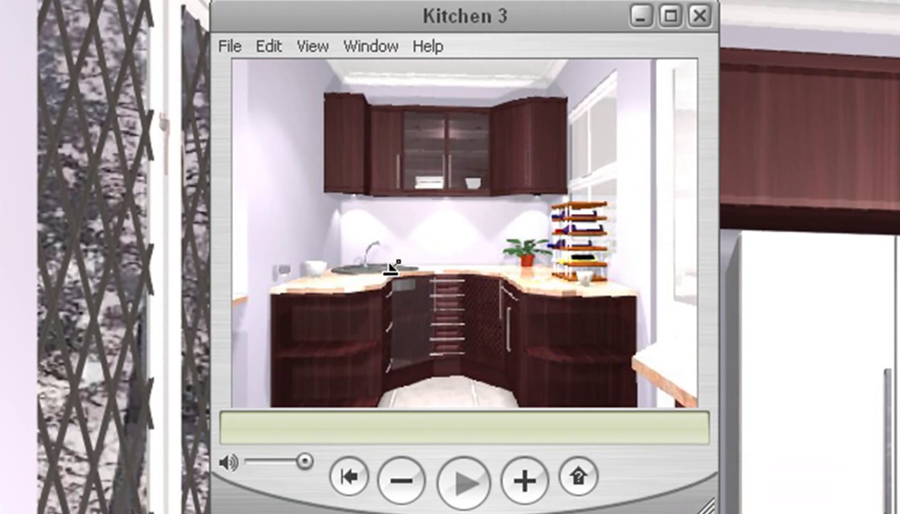
left_click_drag(392, 268, 340, 268)
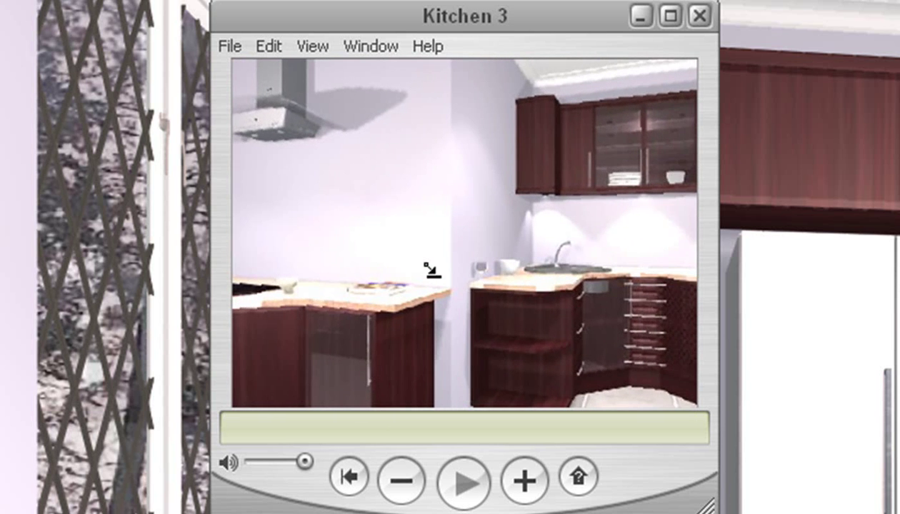
left_click_drag(466, 270, 428, 267)
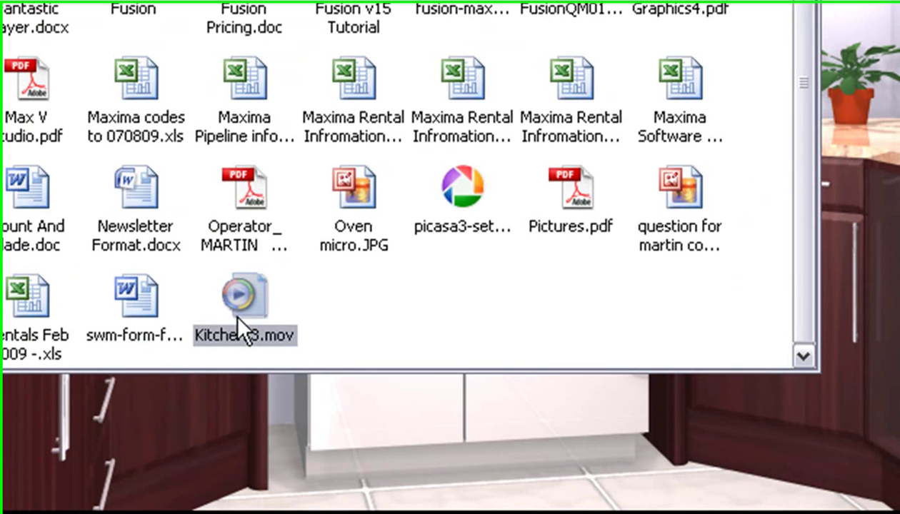
- Open the Properties of Kitchen 3.mov to see its 138 KB size
right_click(232, 312)
left_click(303, 295)
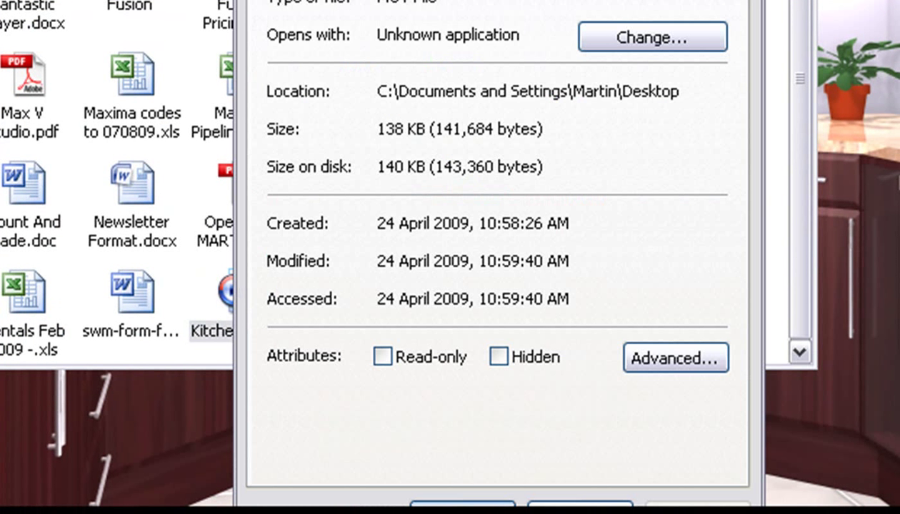